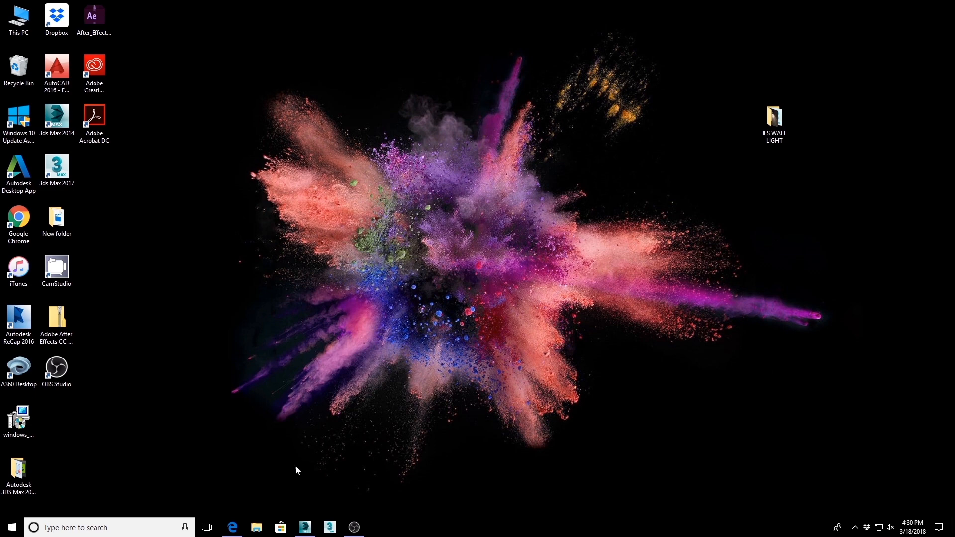
- Open the mrcad.com Download Free IES lights page from the search results and examine its preview chart and download link
{"action": "left_click", "coordinate": [234, 526]}
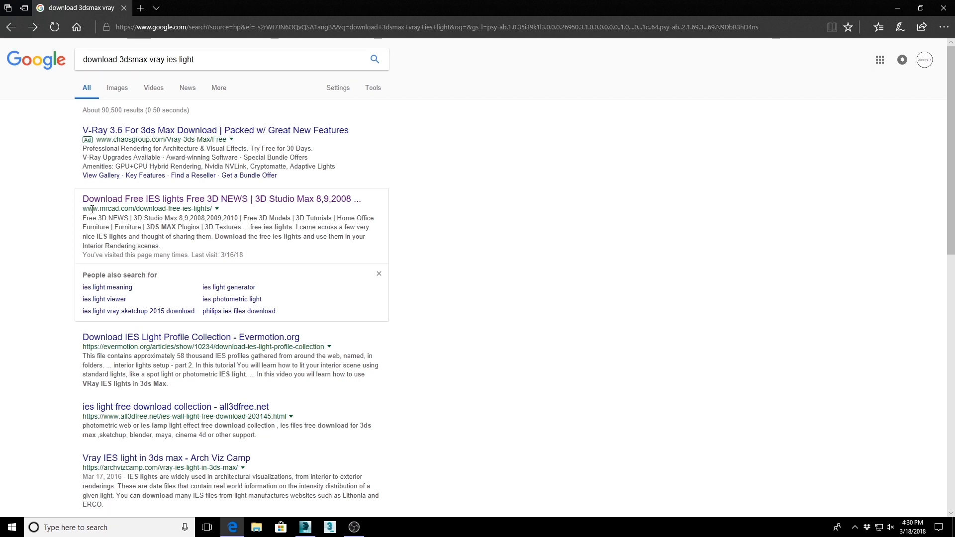
{"action": "left_click", "coordinate": [116, 201]}
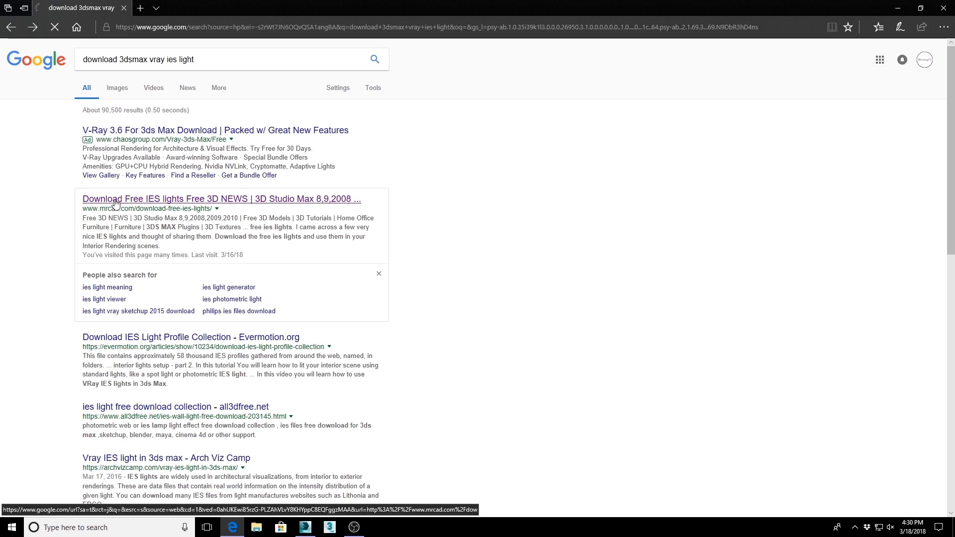
{"action": "scroll", "coordinate": [459, 264], "scroll_direction": "down", "scroll_amount": 2}
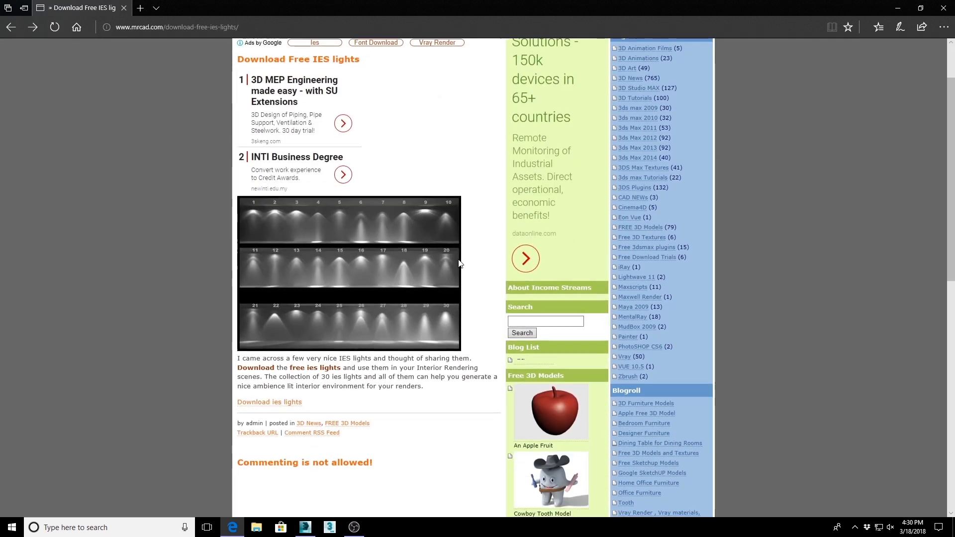
{"action": "scroll", "coordinate": [460, 264], "scroll_direction": "down", "scroll_amount": 2}
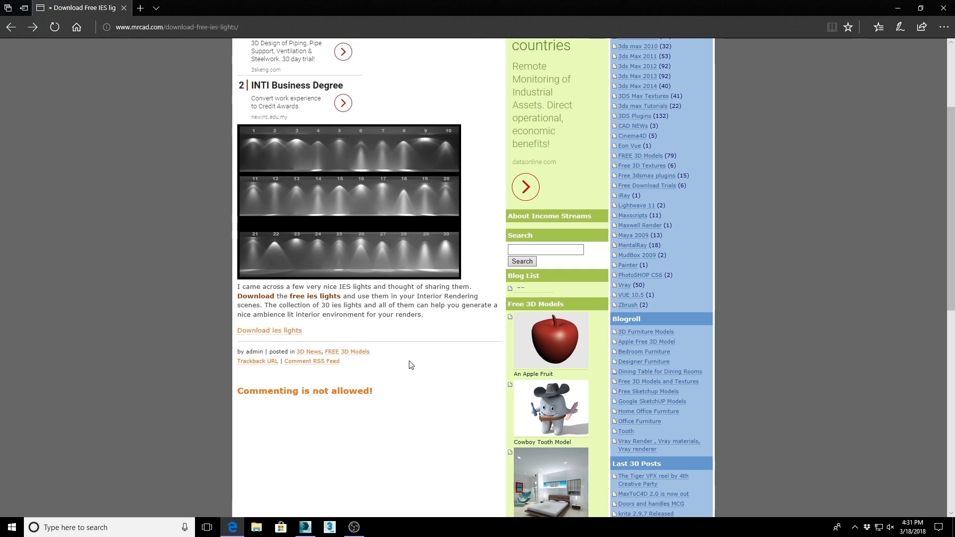
{"action": "left_click", "coordinate": [899, 9]}
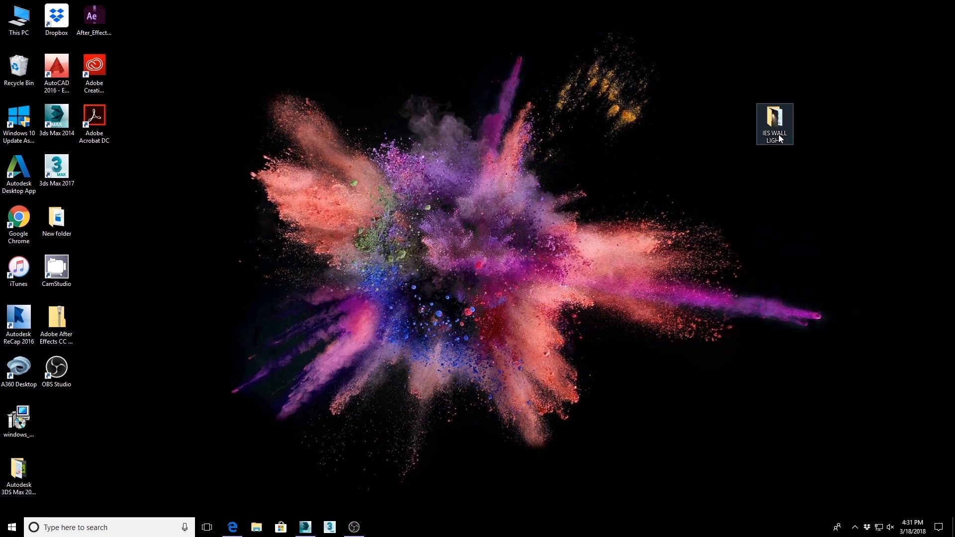
- Open the IES Light folder inside the desktop's IES WALL LIGHT folder and look over the light profile files
{"action": "double_click", "coordinate": [769, 139]}
{"action": "double_click", "coordinate": [423, 101]}
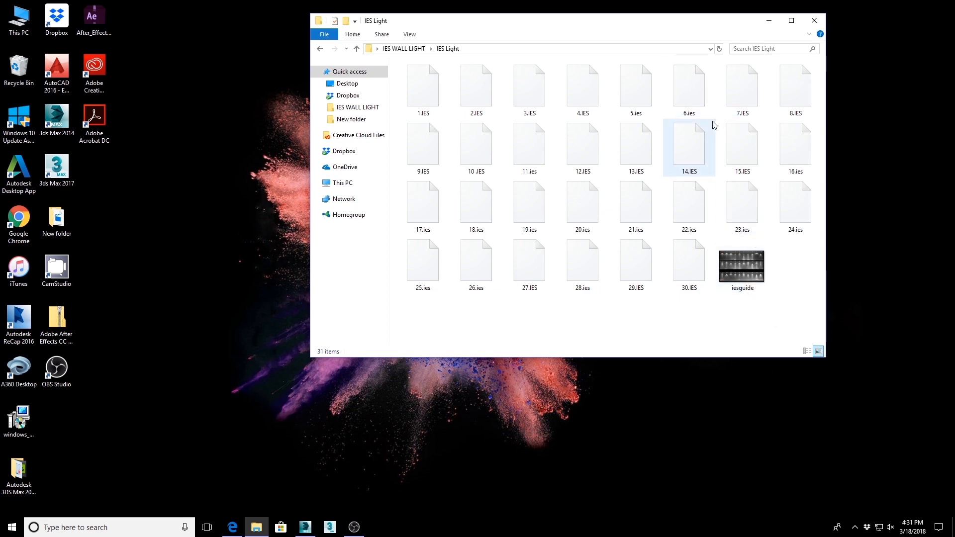
{"action": "left_click", "coordinate": [769, 20]}
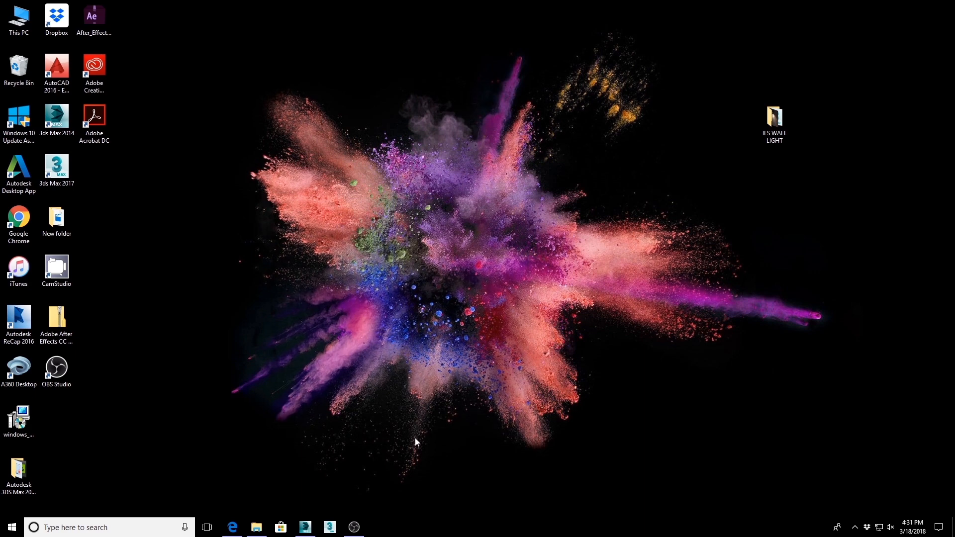
- Switch to 3ds Max and create a targeted VRayIES light in the Left view, aimed downward from the wall lamp
{"action": "left_click", "coordinate": [305, 528]}
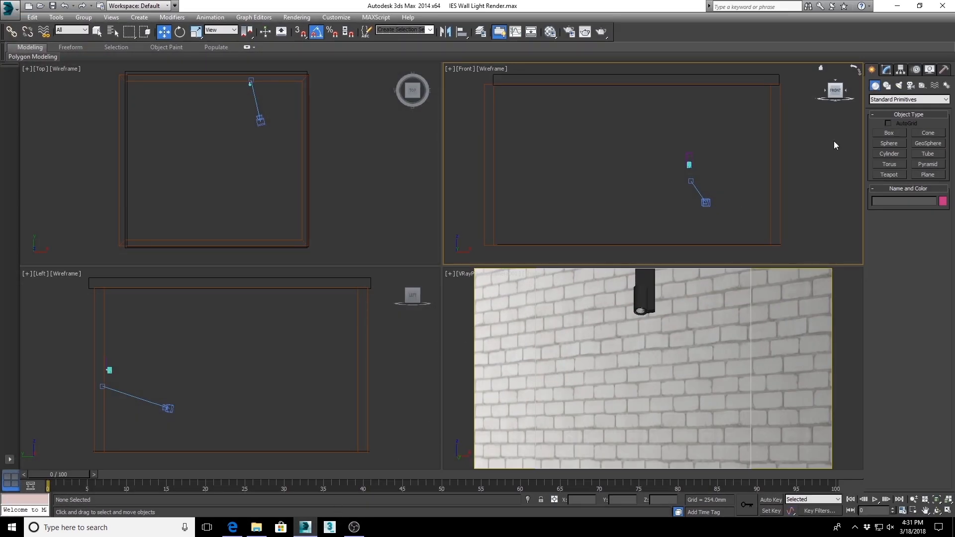
{"action": "left_click", "coordinate": [899, 85]}
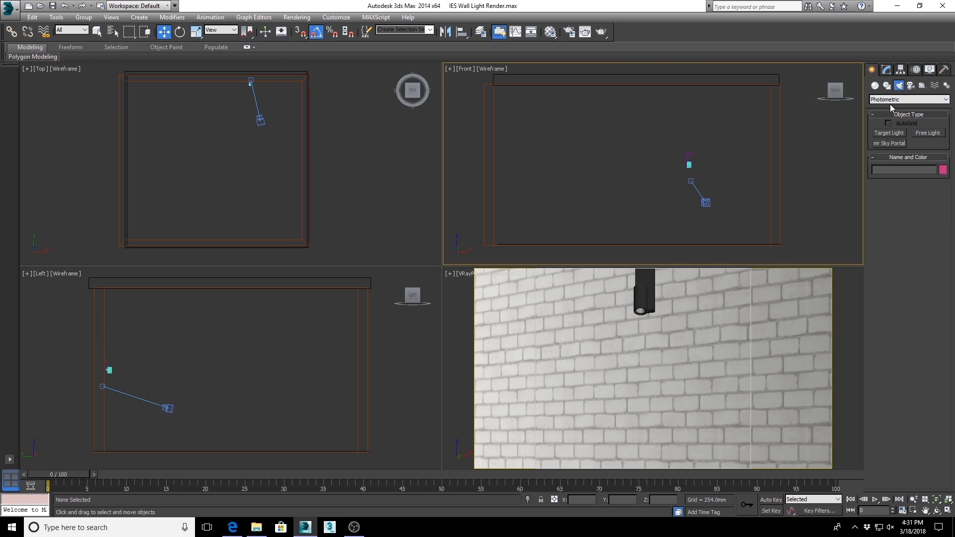
{"action": "left_click", "coordinate": [892, 99]}
{"action": "left_click", "coordinate": [882, 123]}
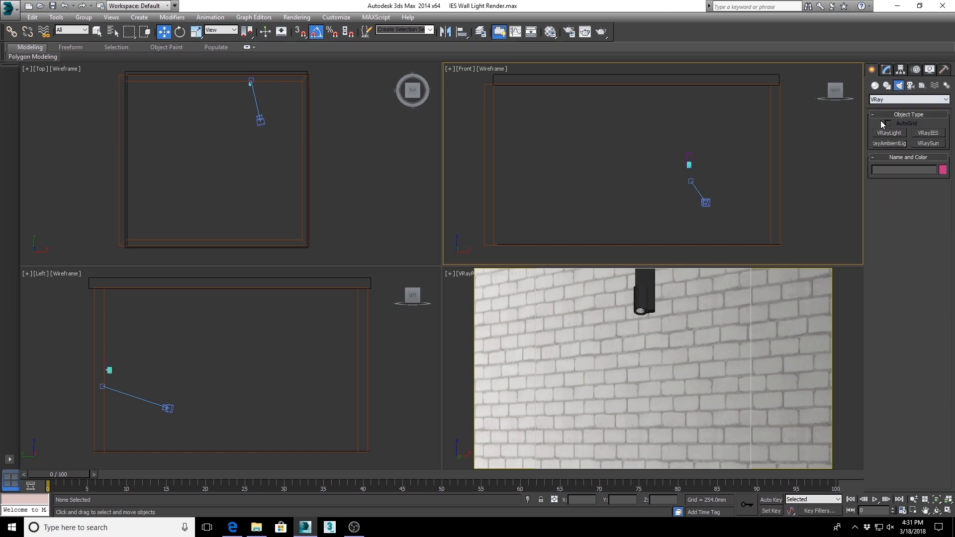
{"action": "left_click", "coordinate": [921, 133]}
{"action": "scroll", "coordinate": [95, 421], "scroll_direction": "up", "scroll_amount": 3}
{"action": "scroll", "coordinate": [95, 421], "scroll_direction": "up", "scroll_amount": 2}
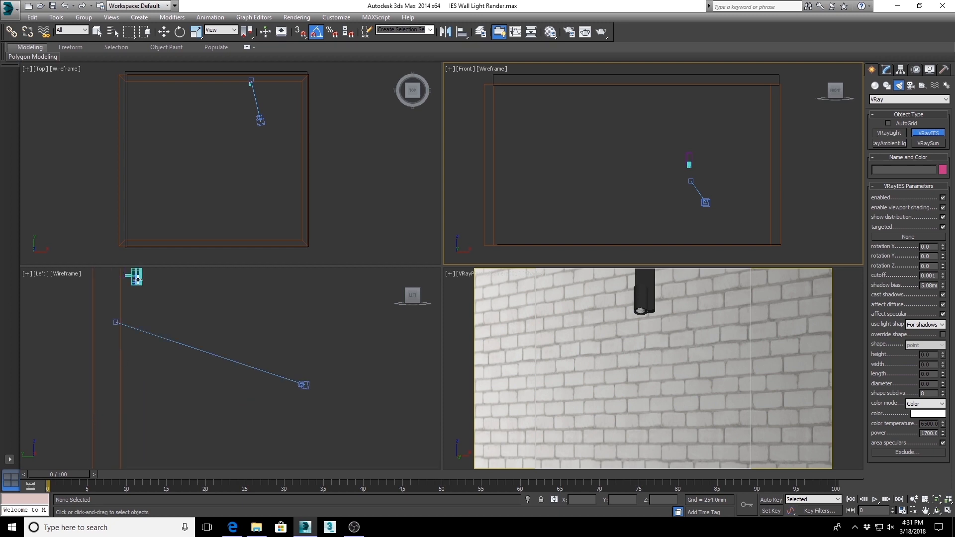
{"action": "left_click_drag", "start_coordinate": [137, 280], "coordinate": [132, 455]}
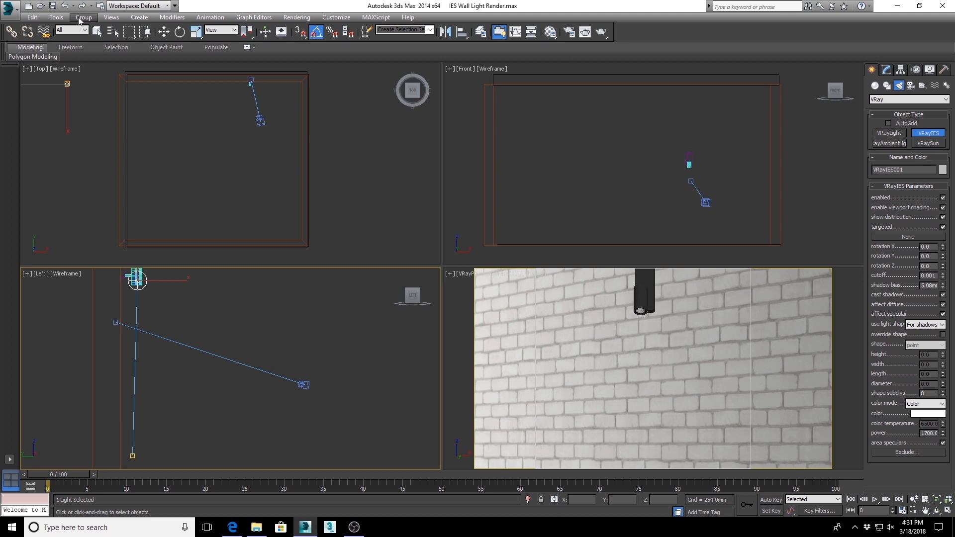
- Move the VRayIES light and its target to the wall lamp's centre, then lower the light slightly inside the lamp housing
{"action": "left_click", "coordinate": [162, 34]}
{"action": "middle_click_drag", "start_coordinate": [138, 110], "coordinate": [180, 153]}
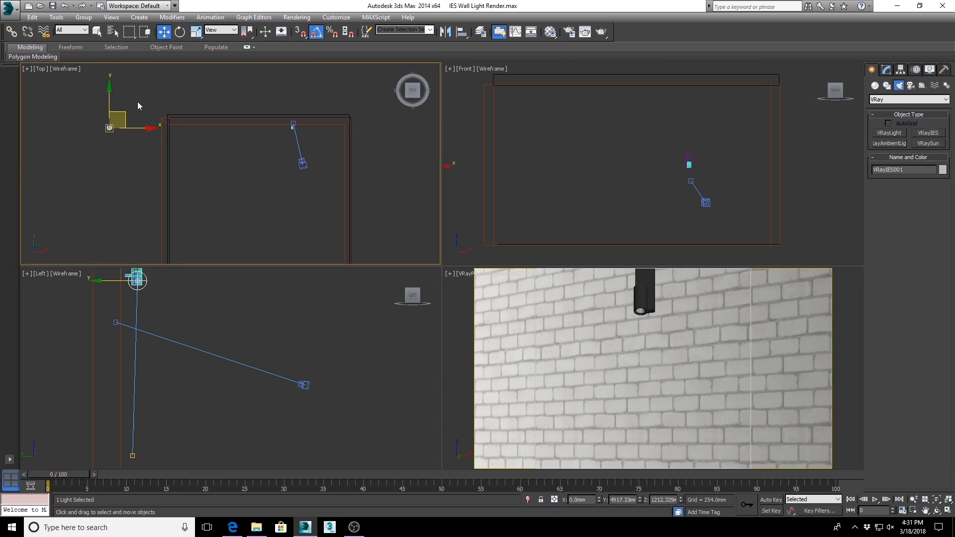
{"action": "left_click", "coordinate": [293, 126]}
{"action": "scroll", "coordinate": [293, 127], "scroll_direction": "up", "scroll_amount": 12}
{"action": "left_click_drag", "start_coordinate": [336, 152], "coordinate": [308, 160]}
{"action": "scroll", "coordinate": [126, 284], "scroll_direction": "up", "scroll_amount": 9}
{"action": "middle_click_drag", "start_coordinate": [163, 313], "coordinate": [200, 379]}
{"action": "left_click", "coordinate": [198, 398]}
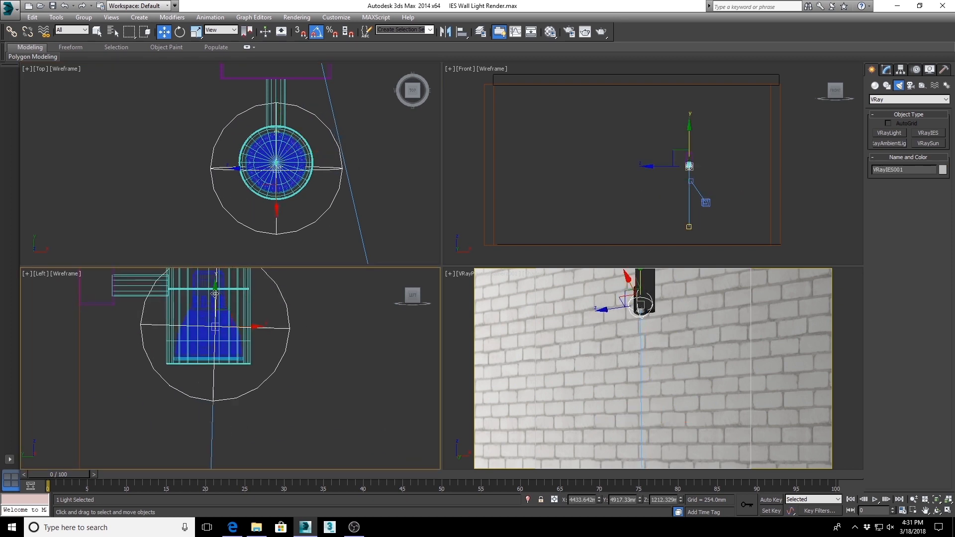
{"action": "left_click_drag", "start_coordinate": [215, 294], "coordinate": [244, 309]}
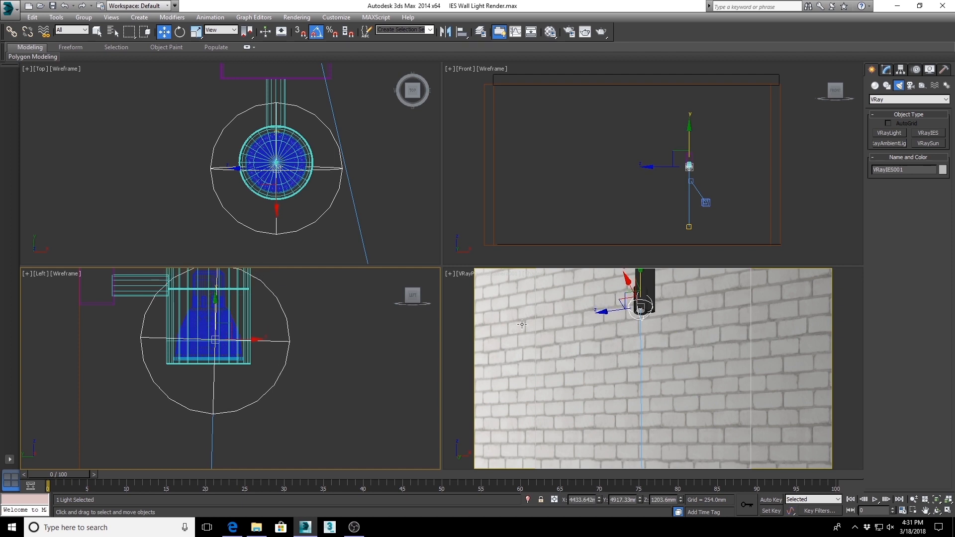
- Load the profile 16.ies from the IES Light folder into the VRayIES light
{"action": "left_click", "coordinate": [886, 74]}
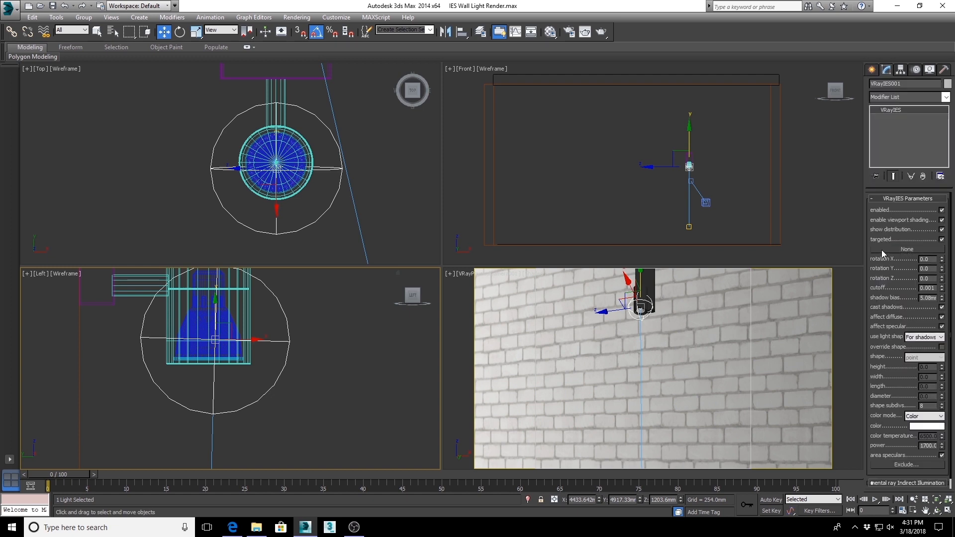
{"action": "left_click", "coordinate": [914, 250]}
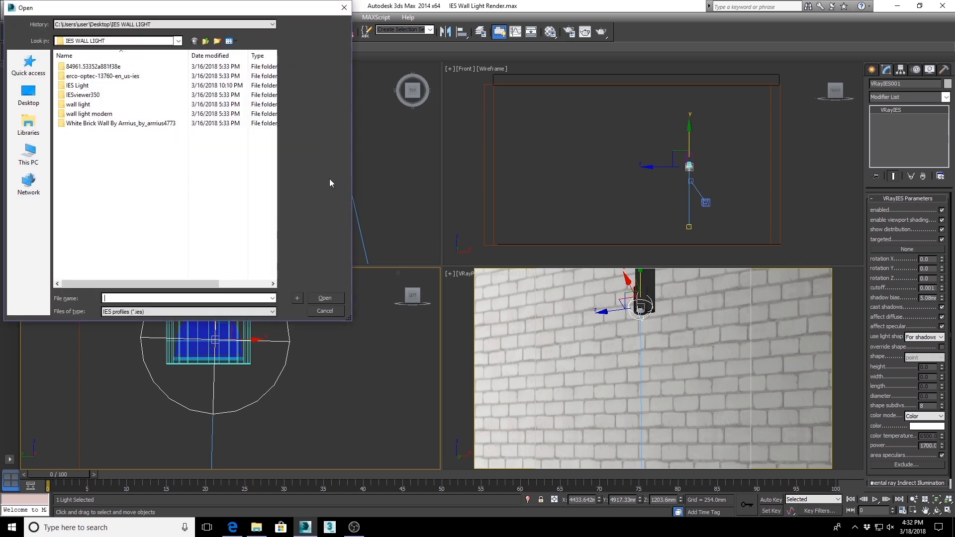
{"action": "double_click", "coordinate": [75, 87]}
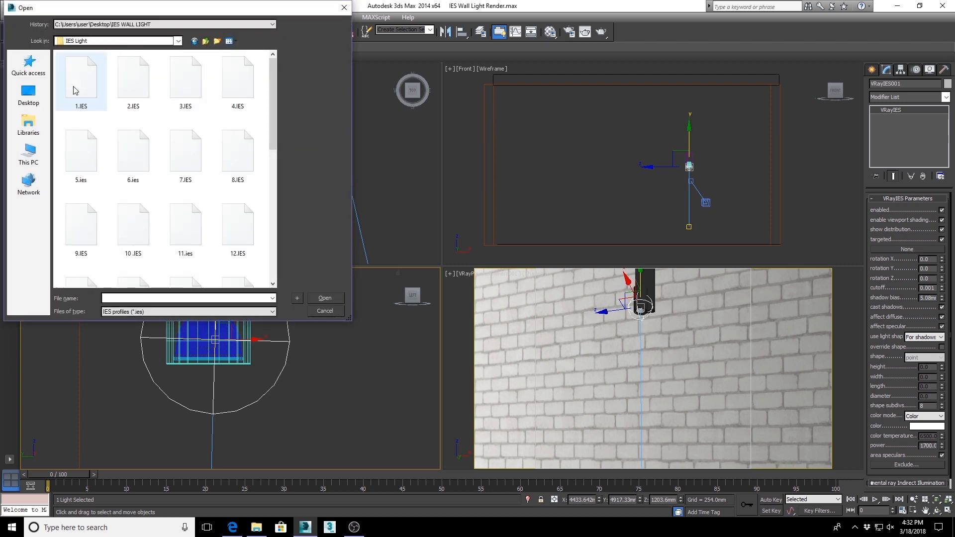
{"action": "scroll", "coordinate": [195, 194], "scroll_direction": "down", "scroll_amount": 5}
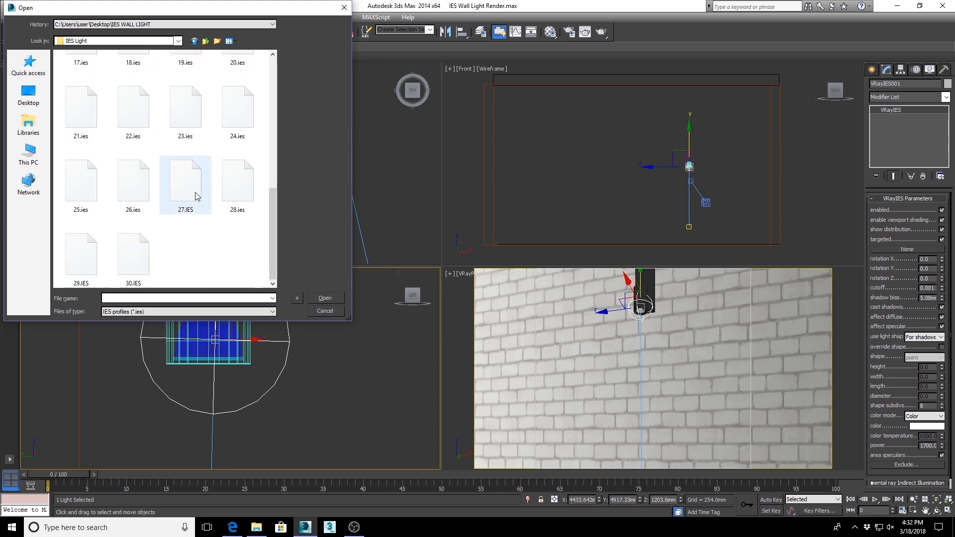
{"action": "scroll", "coordinate": [191, 196], "scroll_direction": "up", "scroll_amount": 4}
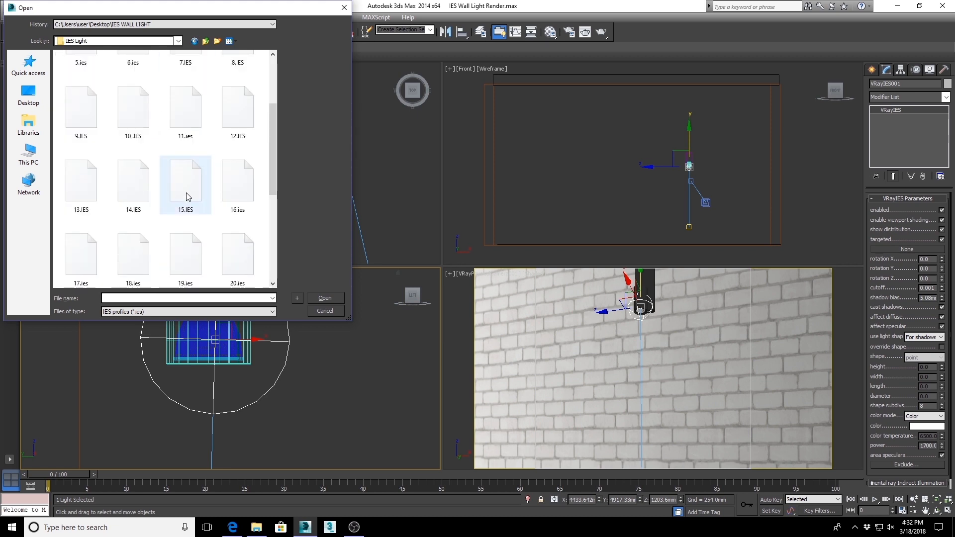
{"action": "left_click", "coordinate": [232, 194]}
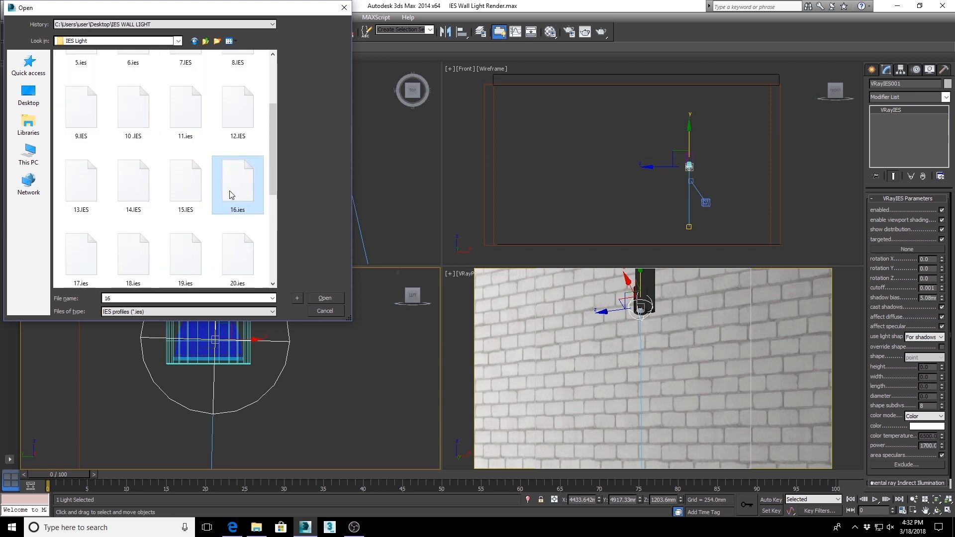
{"action": "left_click", "coordinate": [323, 298]}
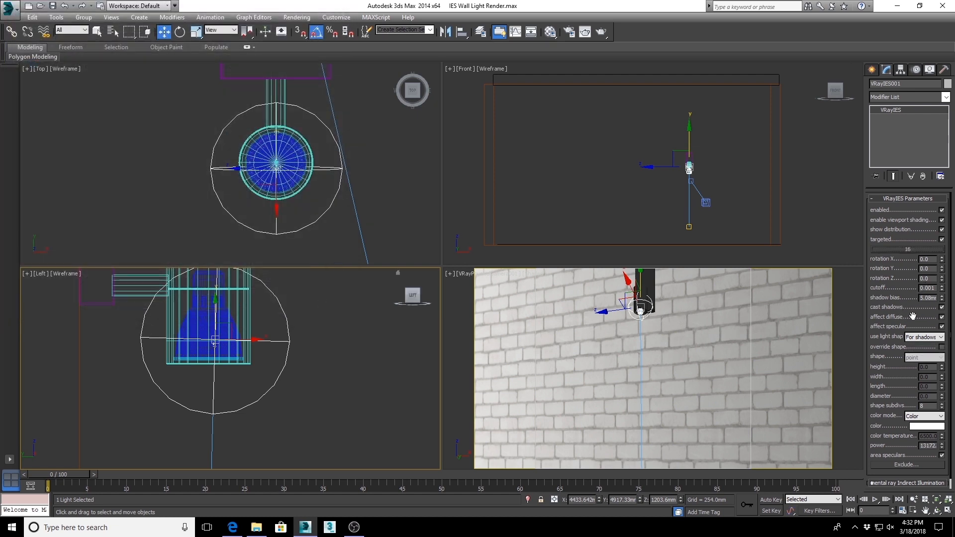
- Configure the VRayIES light with cast shadows off, a warm color of hue 22 and saturation 77, and power 600
{"action": "left_click", "coordinate": [942, 307]}
{"action": "left_click", "coordinate": [921, 426]}
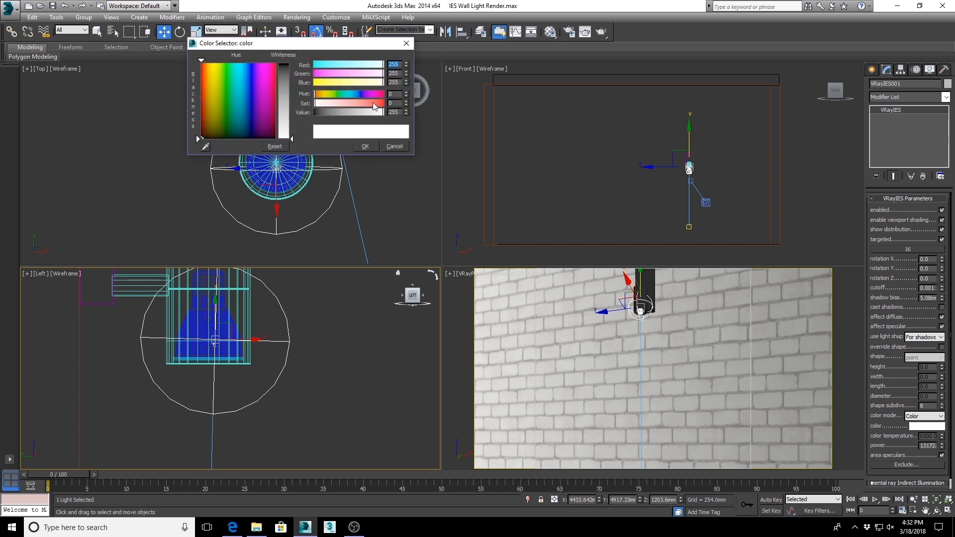
{"action": "left_click", "coordinate": [320, 96]}
{"action": "left_click_drag", "start_coordinate": [323, 105], "coordinate": [333, 105]}
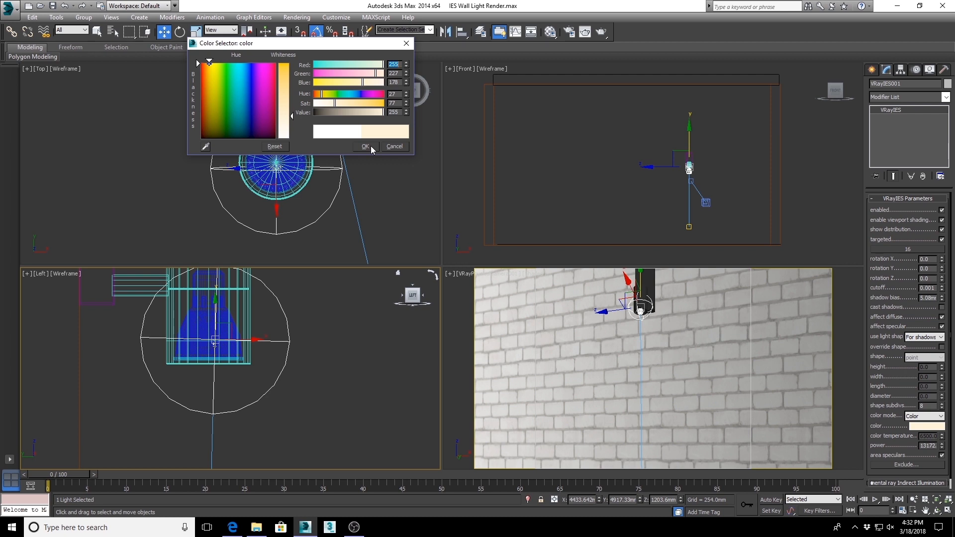
{"action": "left_click_drag", "start_coordinate": [322, 94], "coordinate": [319, 95]}
{"action": "left_click", "coordinate": [320, 94]}
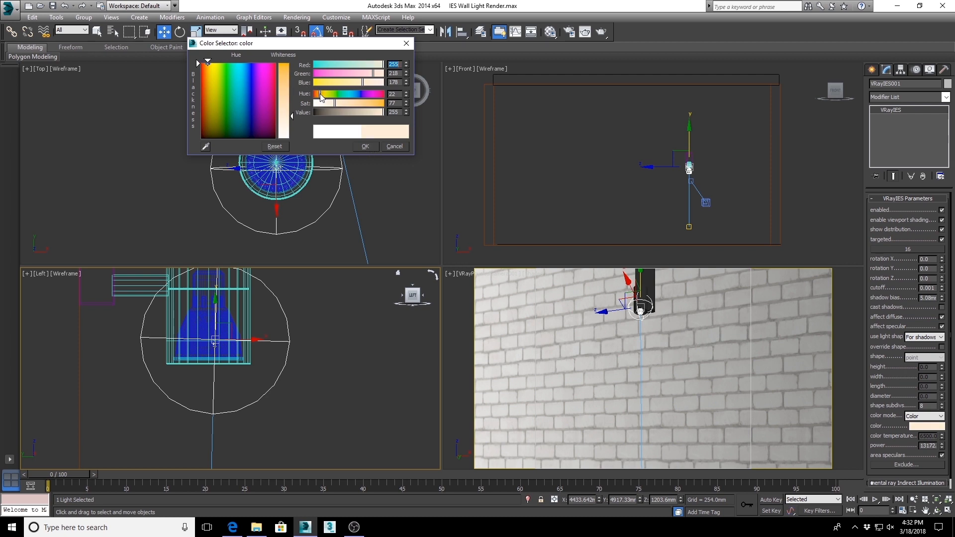
{"action": "left_click", "coordinate": [369, 146]}
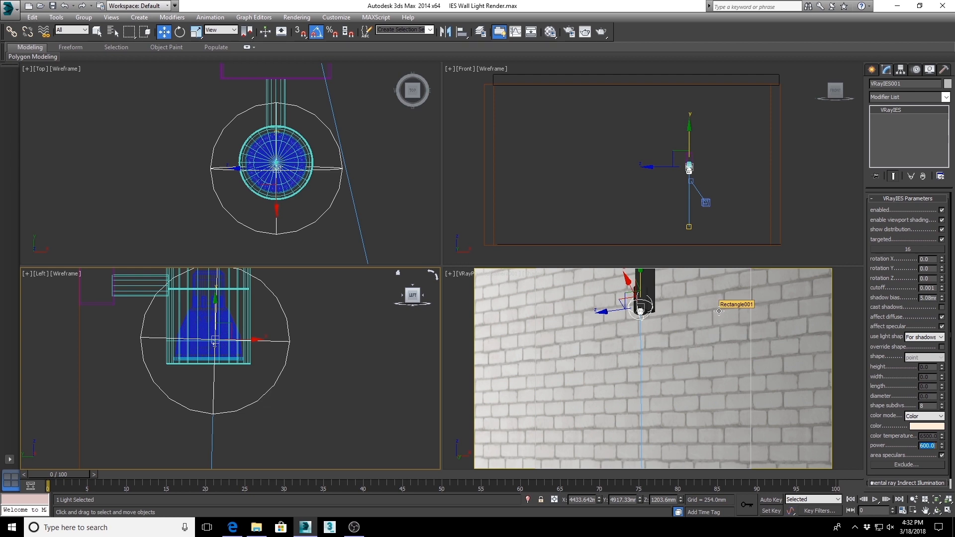
- Activate the camera view and check the output size presets in the render setup, keeping HDTV (video)
{"action": "left_click", "coordinate": [539, 326]}
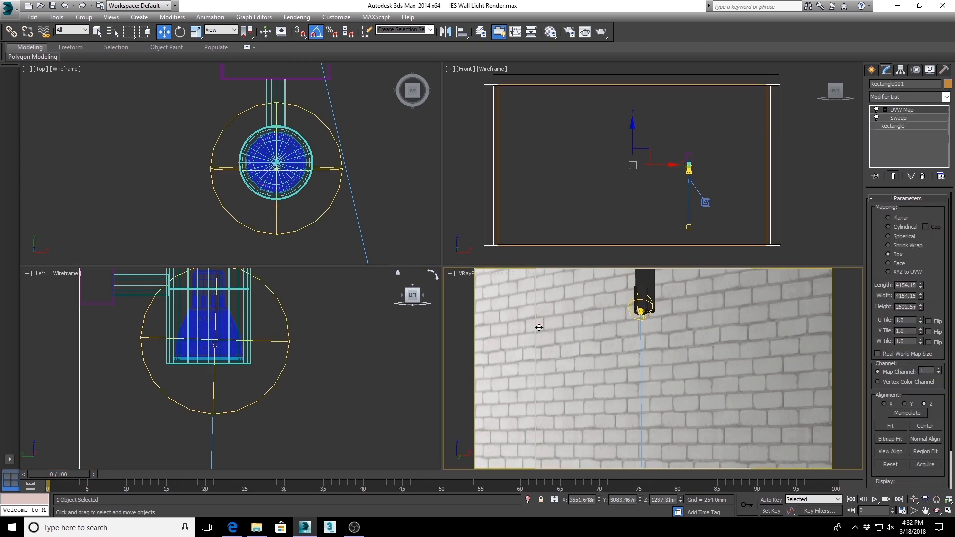
{"action": "left_click", "coordinate": [570, 33]}
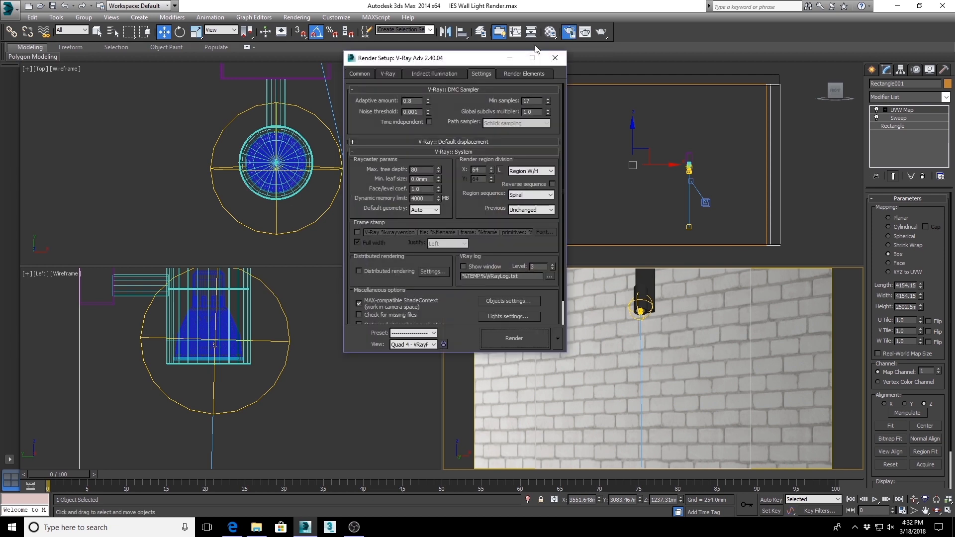
{"action": "left_click", "coordinate": [361, 74]}
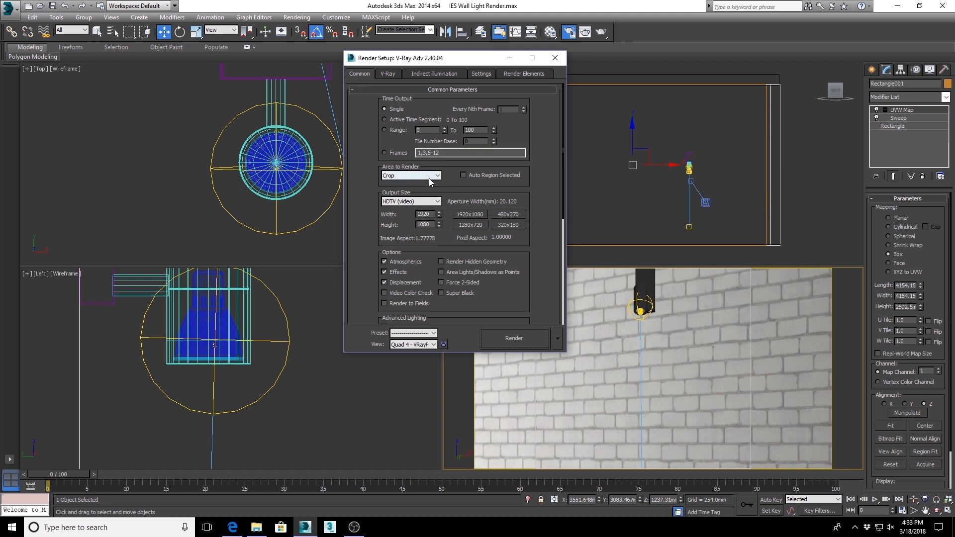
{"action": "left_click", "coordinate": [406, 202]}
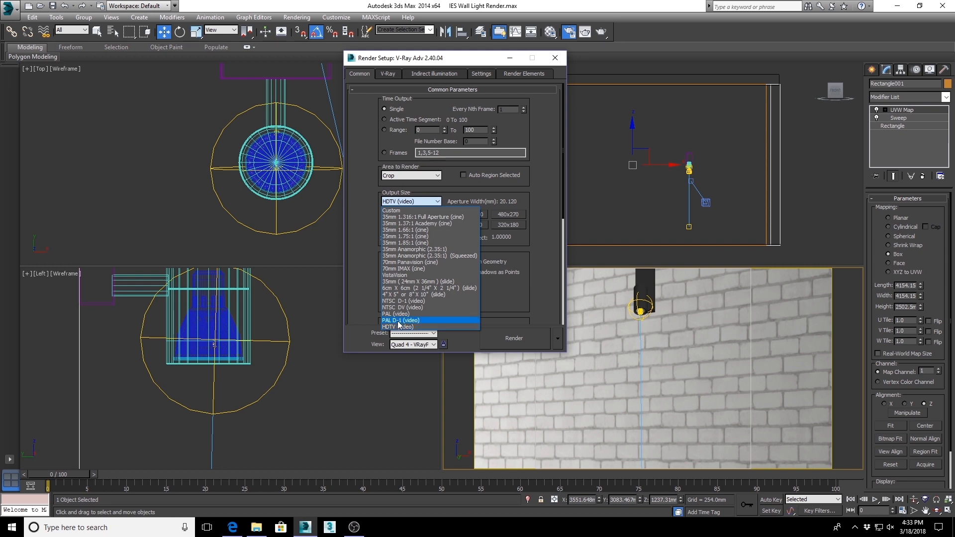
{"action": "left_click", "coordinate": [400, 204]}
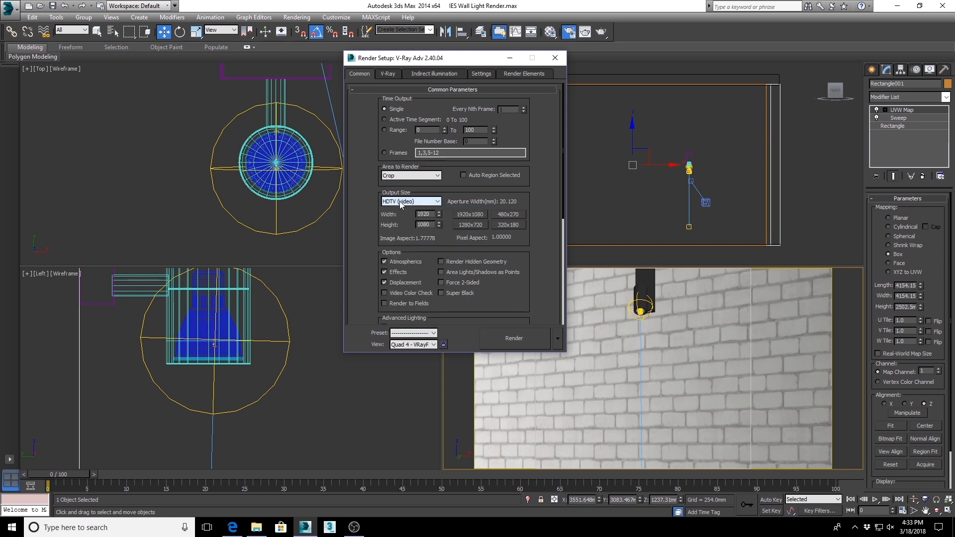
- Set the V-Ray image sampler type to Adaptive subdivision and the antialiasing filter to Mitchell-Netravali
{"action": "left_click", "coordinate": [385, 74]}
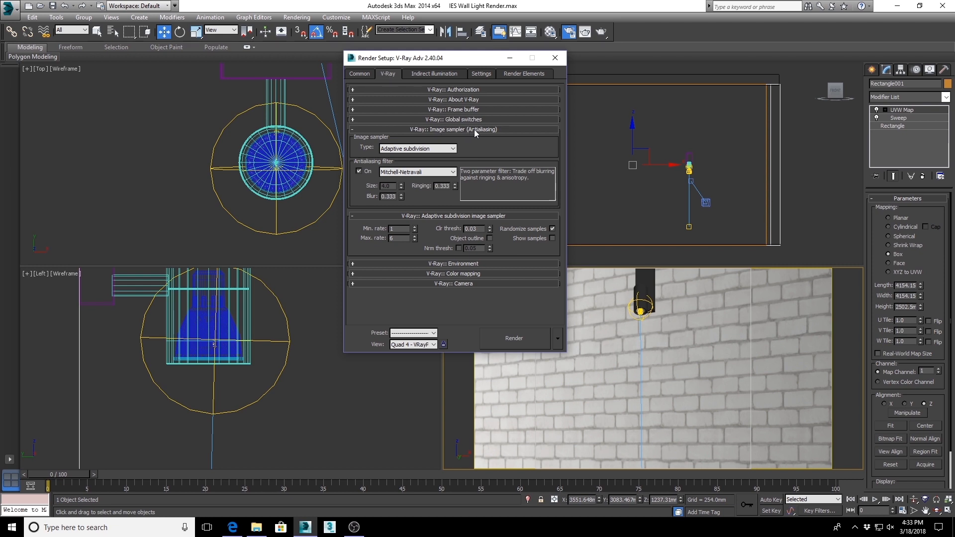
{"action": "left_click", "coordinate": [391, 149]}
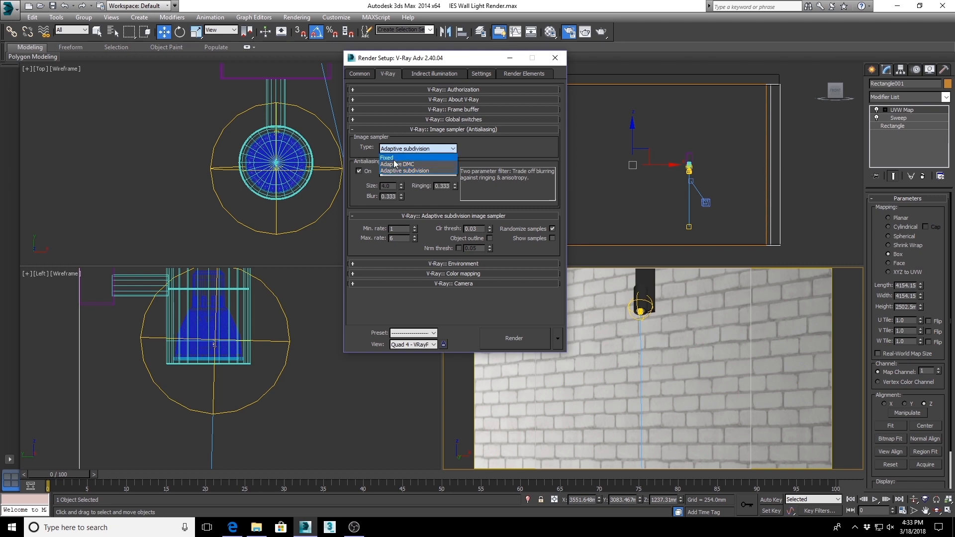
{"action": "left_click", "coordinate": [400, 171]}
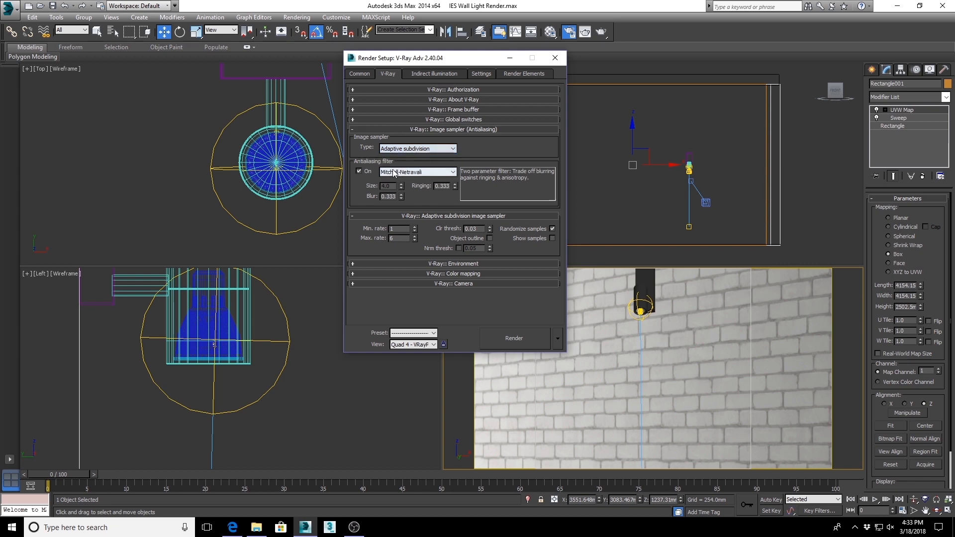
{"action": "left_click", "coordinate": [407, 173]}
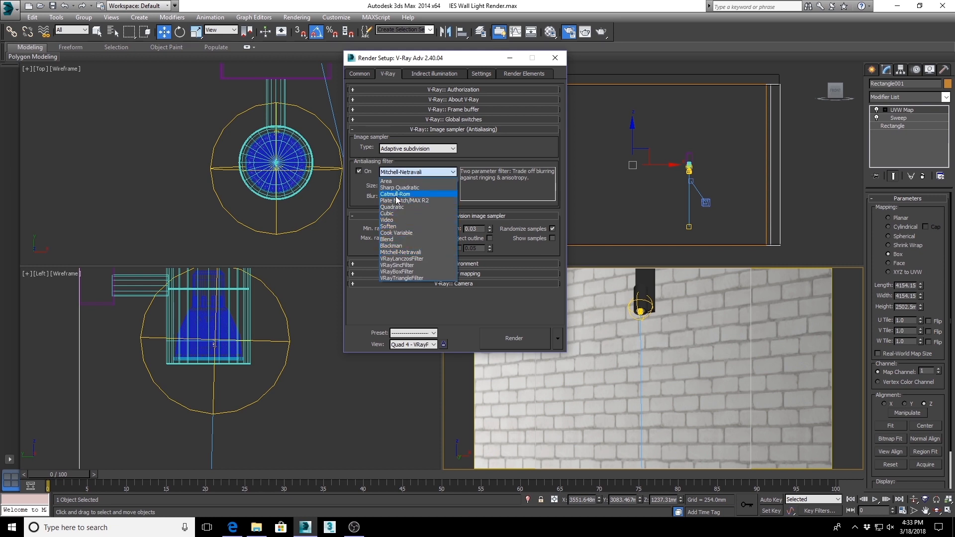
{"action": "left_click", "coordinate": [409, 253]}
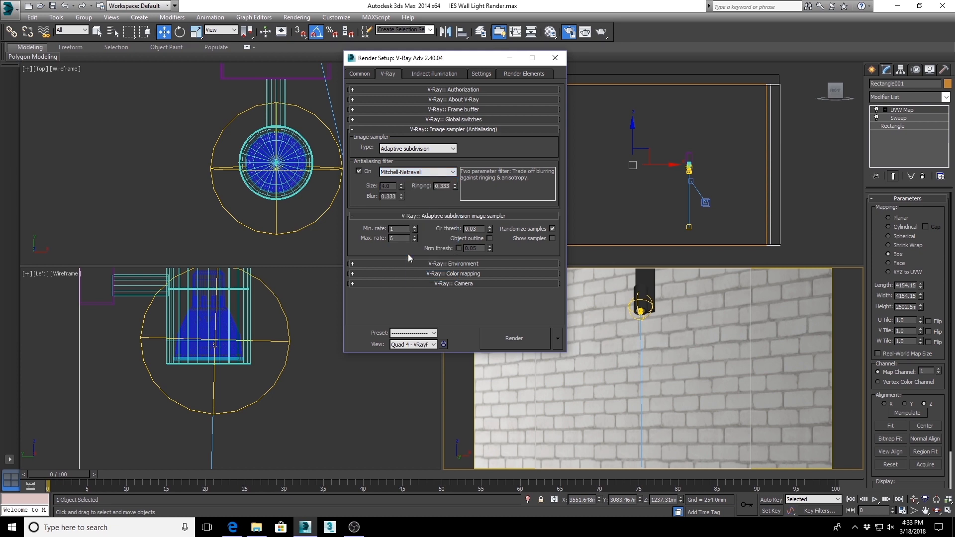
- Expand the V-Ray color mapping settings and keep the mapping type at Exponential
{"action": "left_click", "coordinate": [456, 274]}
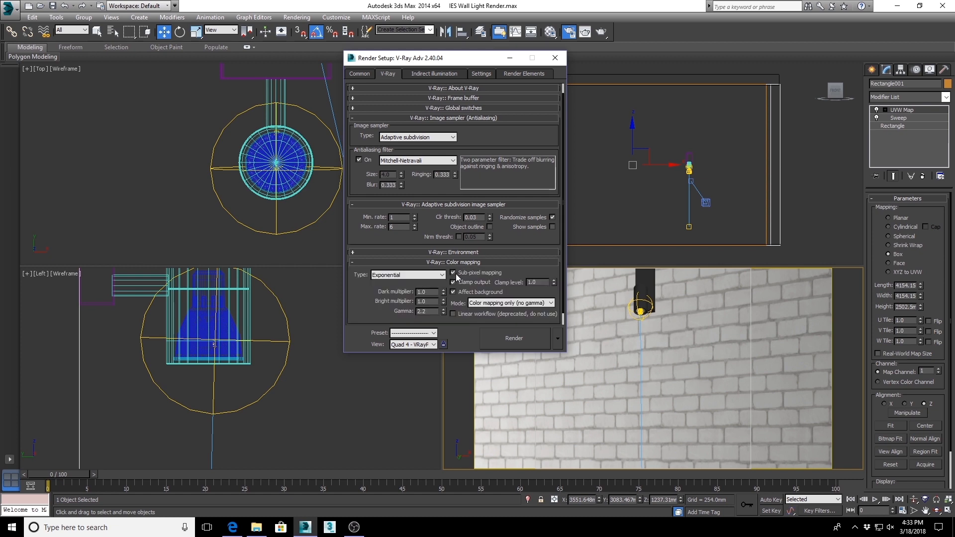
{"action": "left_click", "coordinate": [428, 277]}
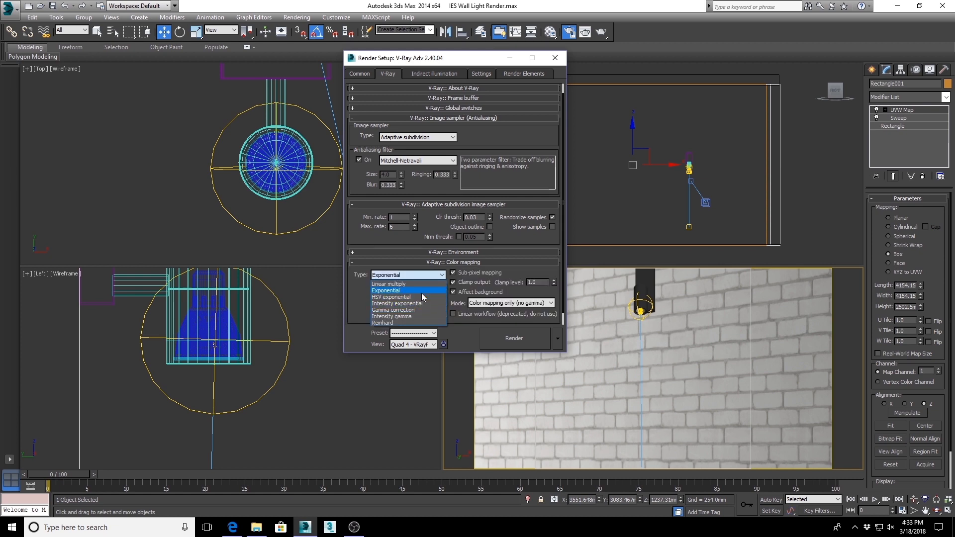
{"action": "left_click", "coordinate": [422, 278]}
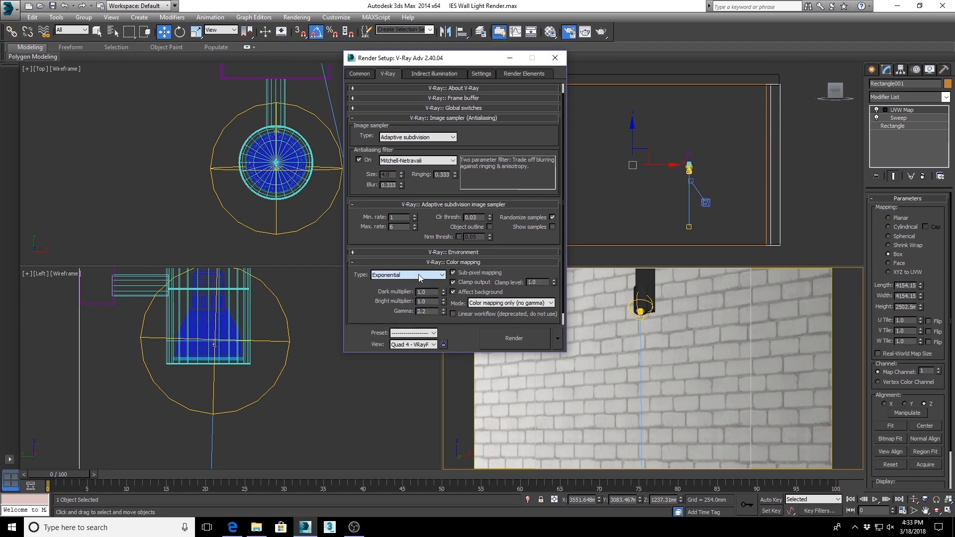
- Set the indirect illumination engines to Irradiance map for primary bounces and Light cache for secondary bounces
{"action": "left_click", "coordinate": [443, 75]}
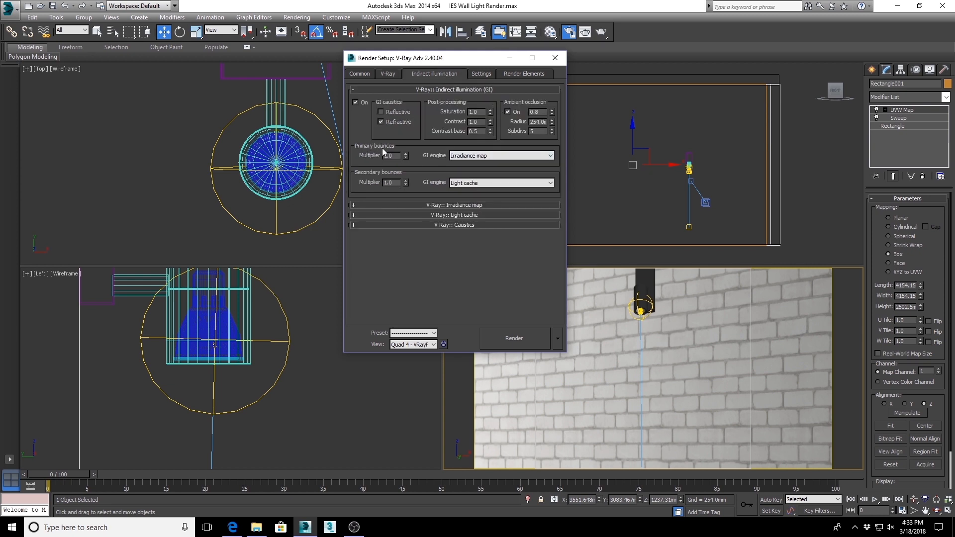
{"action": "left_click", "coordinate": [467, 156]}
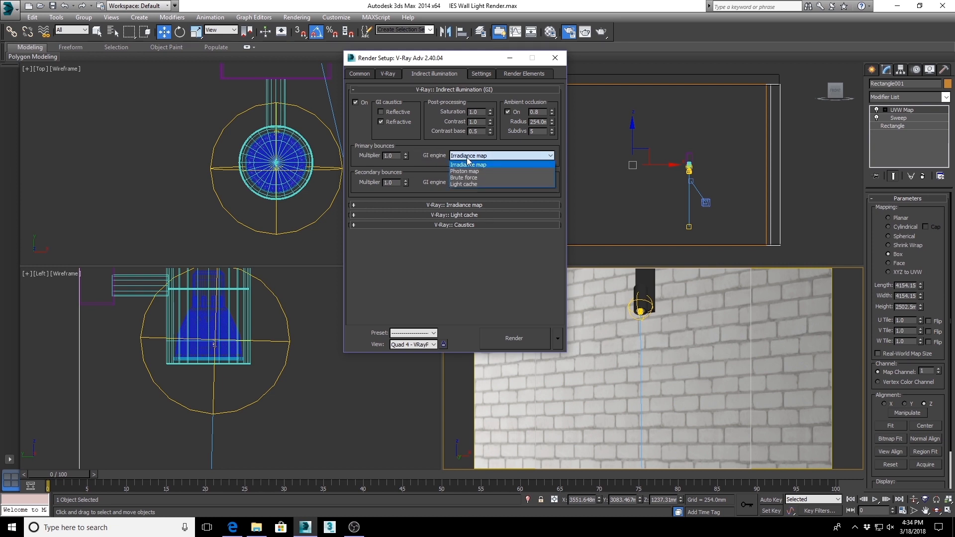
{"action": "left_click", "coordinate": [468, 163]}
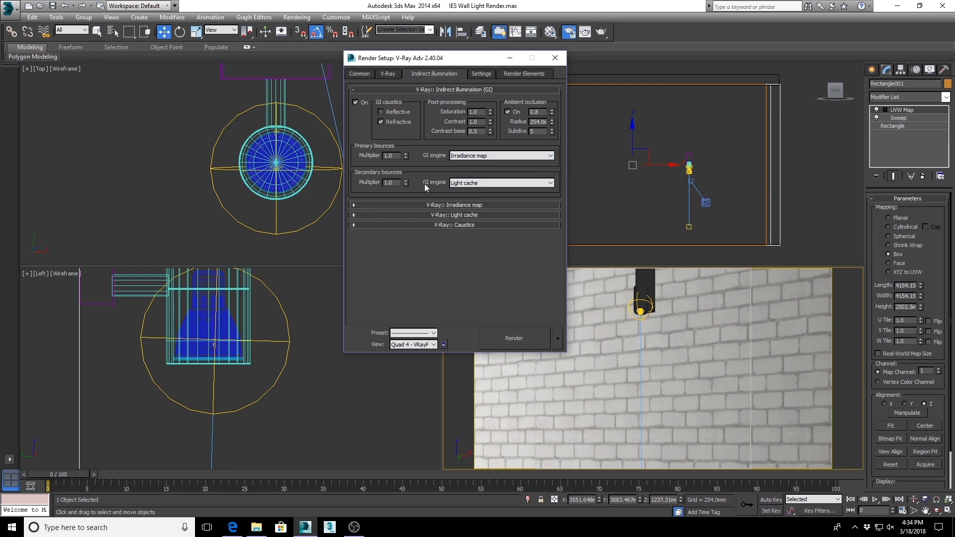
{"action": "left_click", "coordinate": [460, 184]}
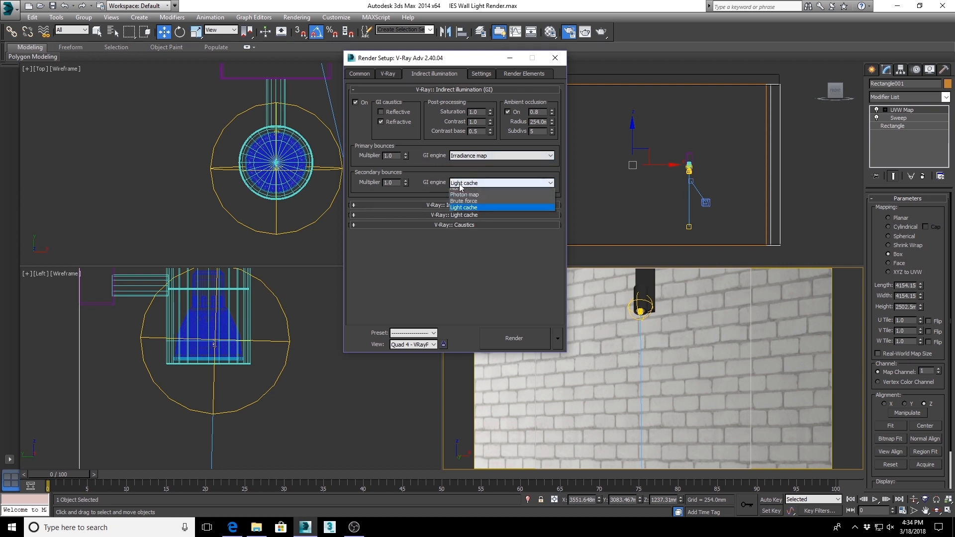
{"action": "left_click", "coordinate": [458, 209]}
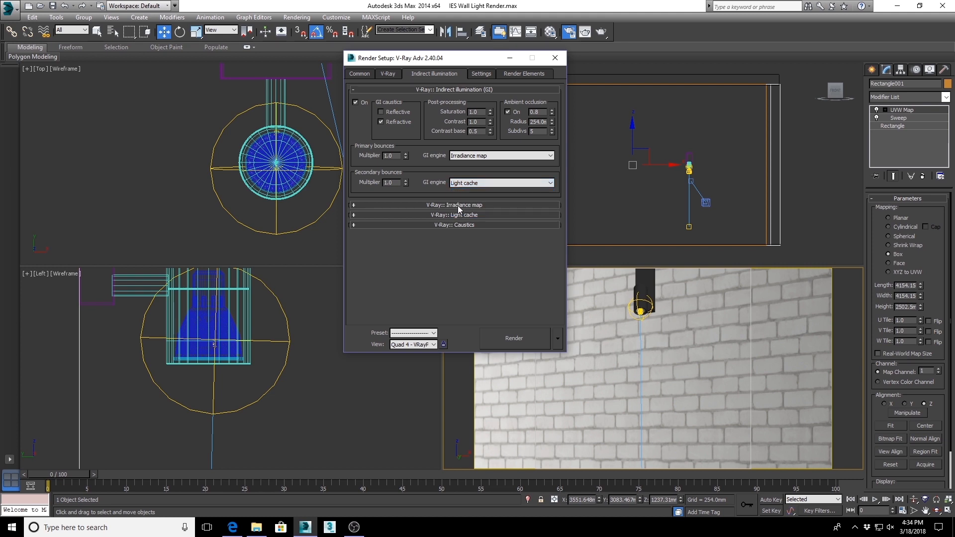
- Choose the Very low preset for the irradiance map and collapse its settings
{"action": "left_click", "coordinate": [435, 205]}
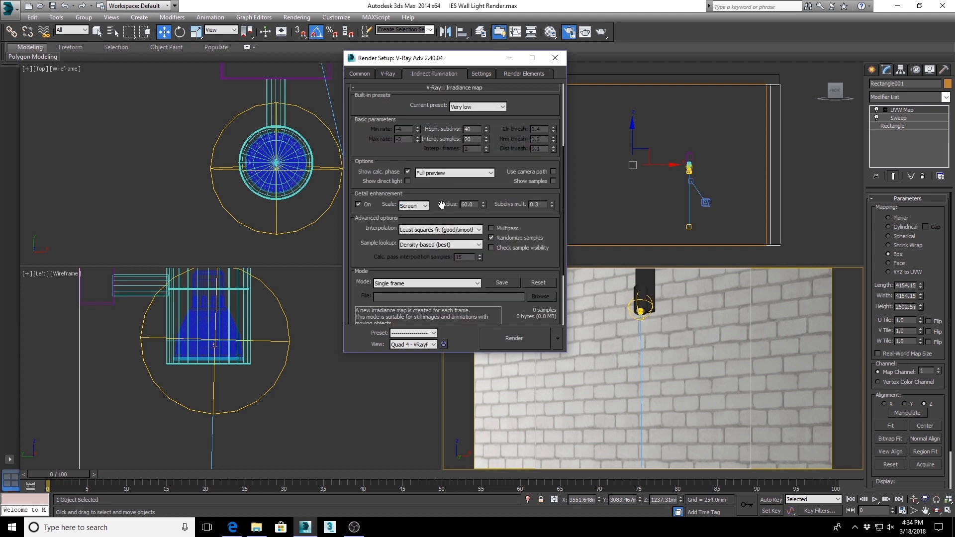
{"action": "left_click", "coordinate": [465, 107]}
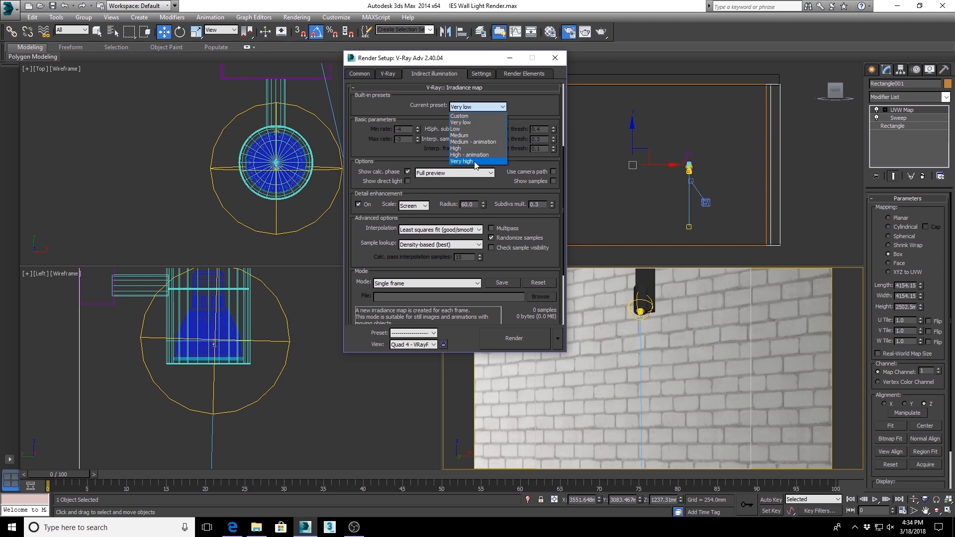
{"action": "left_click", "coordinate": [472, 123]}
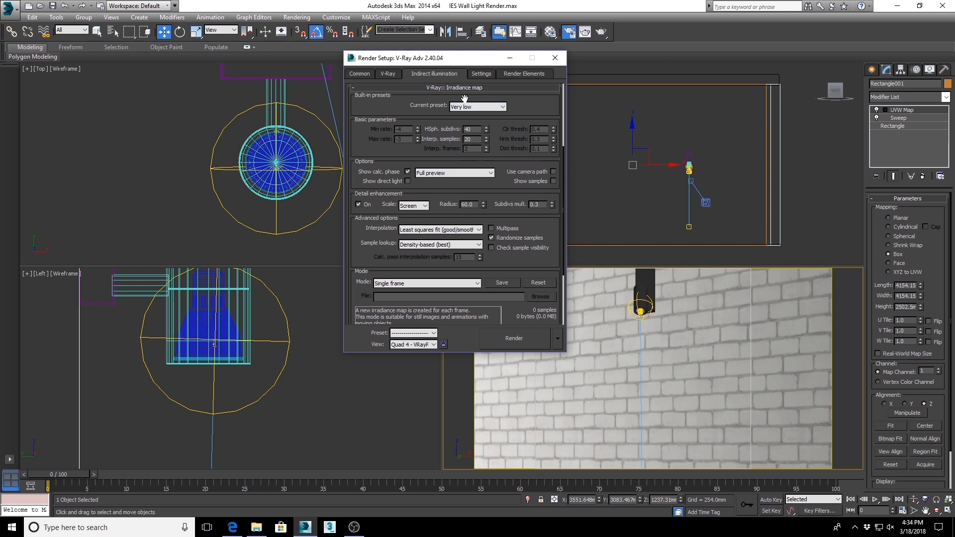
{"action": "left_click", "coordinate": [464, 88]}
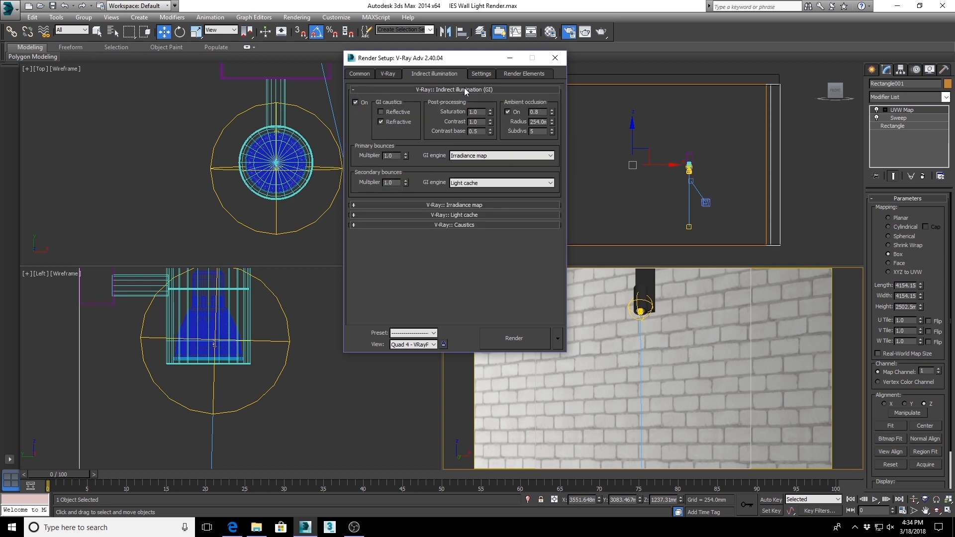
- Set the light cache subdivisions to 700 and collapse its settings
{"action": "left_click", "coordinate": [475, 215]}
{"action": "double_click", "coordinate": [423, 149]}
{"action": "type", "text": "700"}
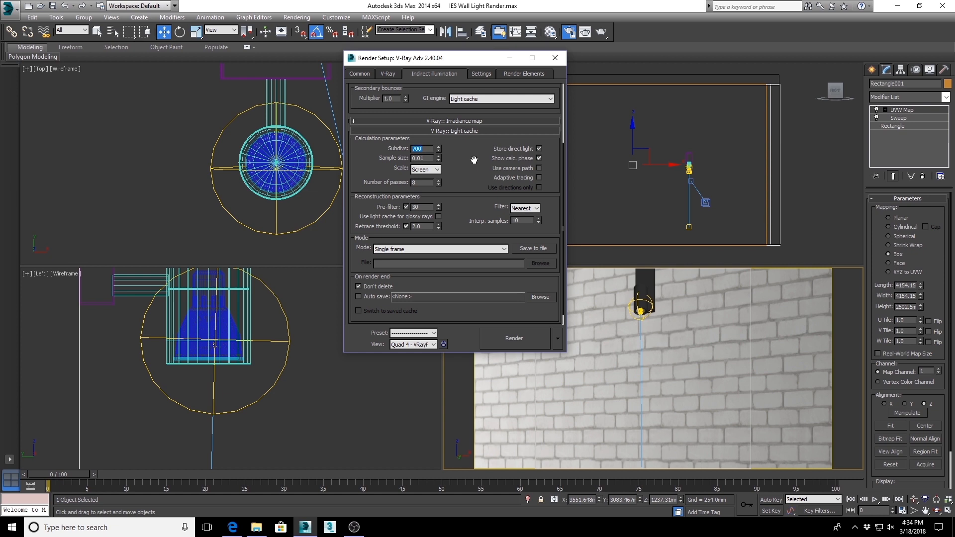
{"action": "left_click", "coordinate": [465, 131]}
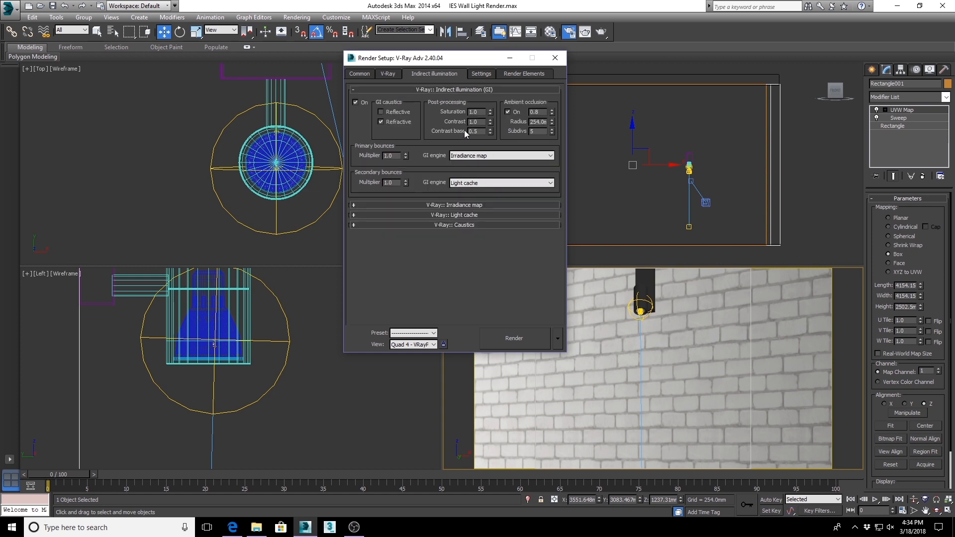
- Use a render region division X of 64 in the V-Ray system settings and start rendering the camera view
{"action": "left_click", "coordinate": [477, 74]}
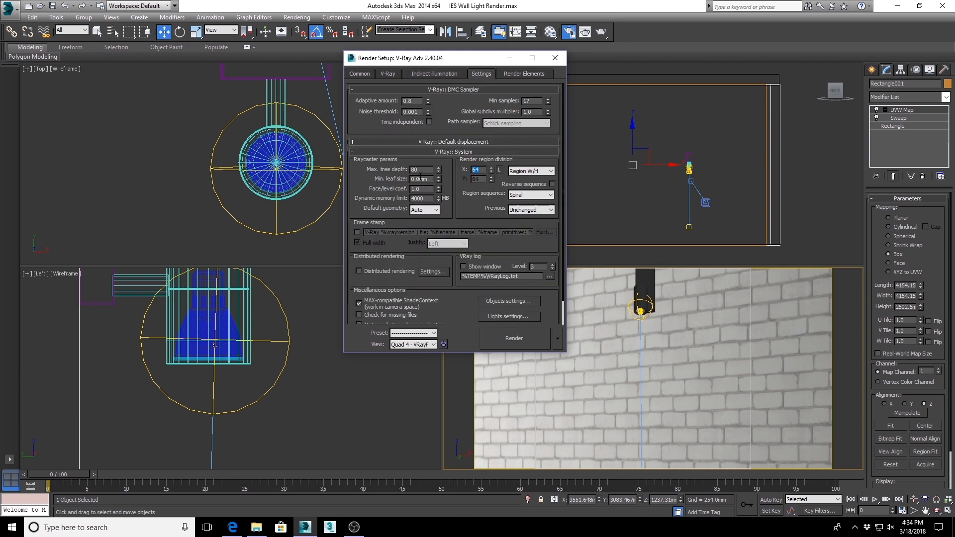
{"action": "type", "text": "16"}
{"action": "type", "text": "6"}
{"action": "left_click", "coordinate": [515, 341]}
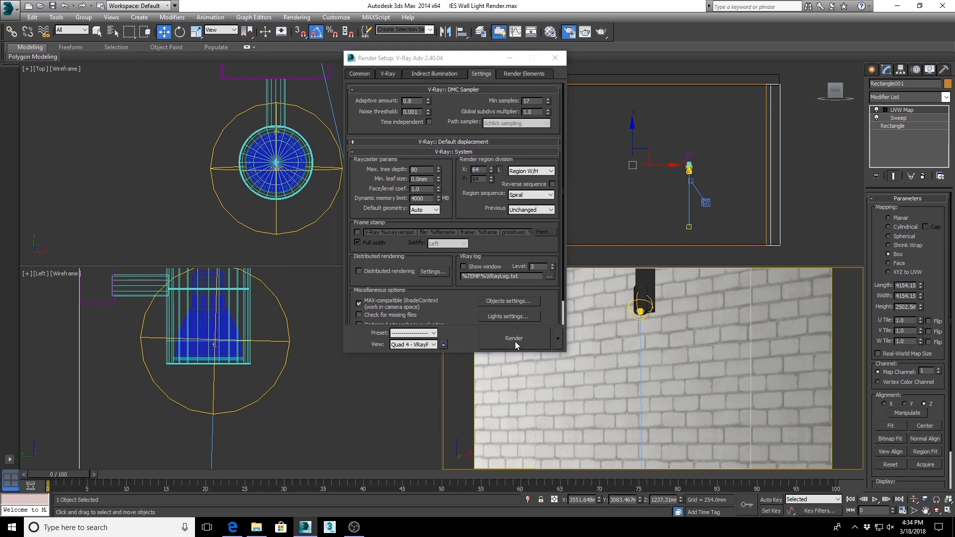